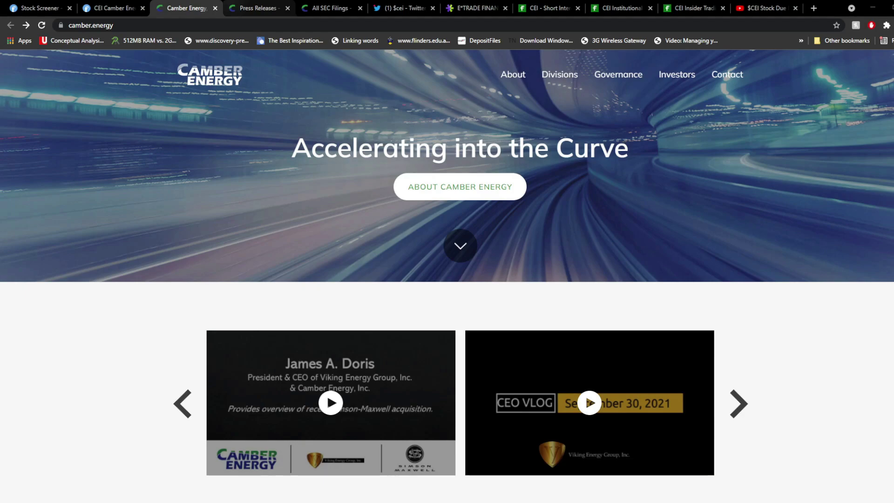
- Highlight the 'Short' Report and carbon-capture IP license headlines, then bring up All SEC Filings
key(ctrl+Tab)
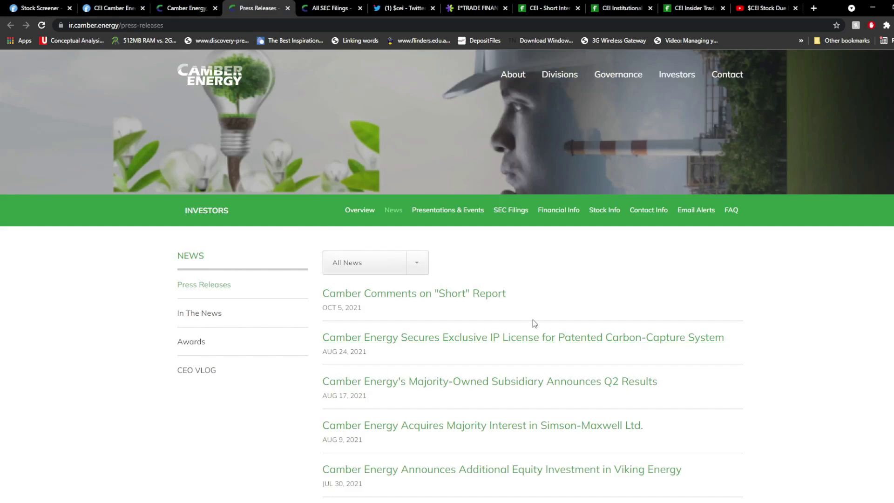
drag(585, 305, 325, 297)
click(626, 307)
drag(757, 352, 322, 339)
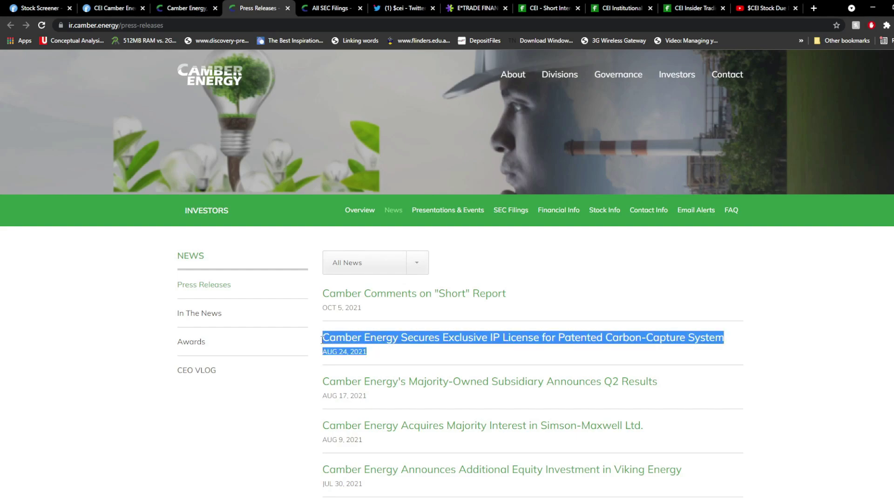
click(336, 5)
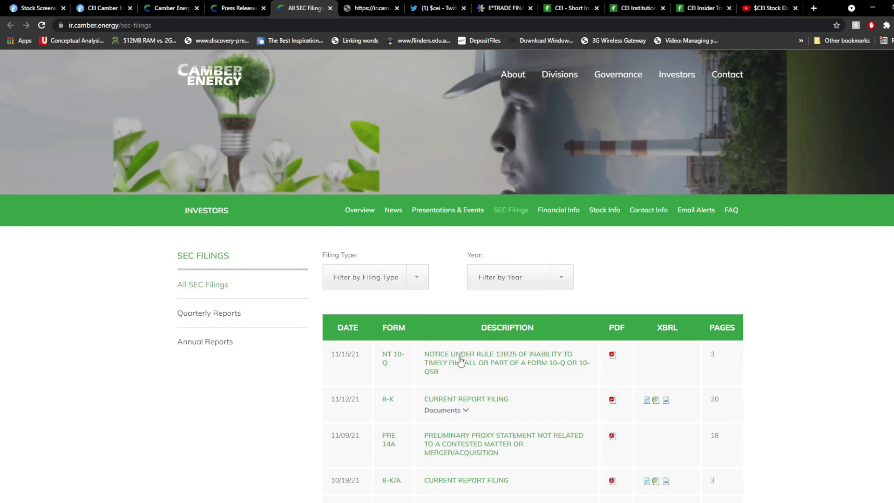
- View the NT 10-Q late-filing notice document and scroll through it
click(365, 4)
scroll(438, 345, down, 3)
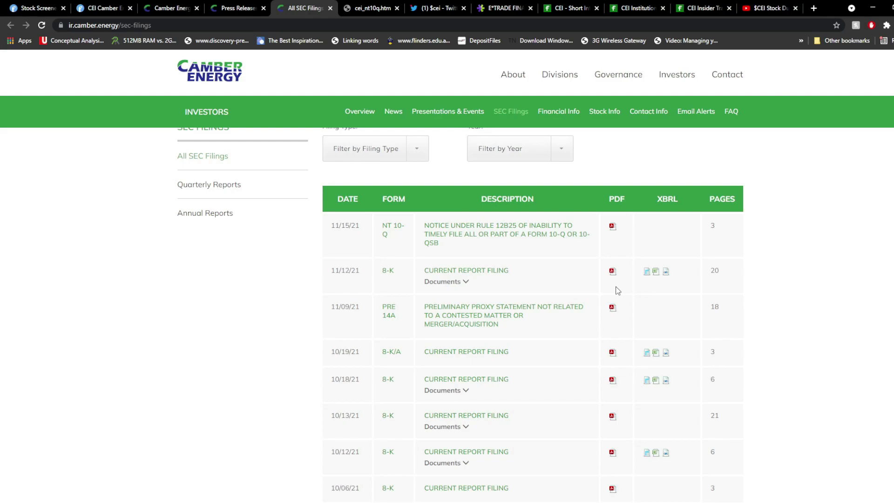
- Scroll the $cei tweets, highlighting the claim about closing over $1.50
click(452, 4)
scroll(409, 241, down, 4)
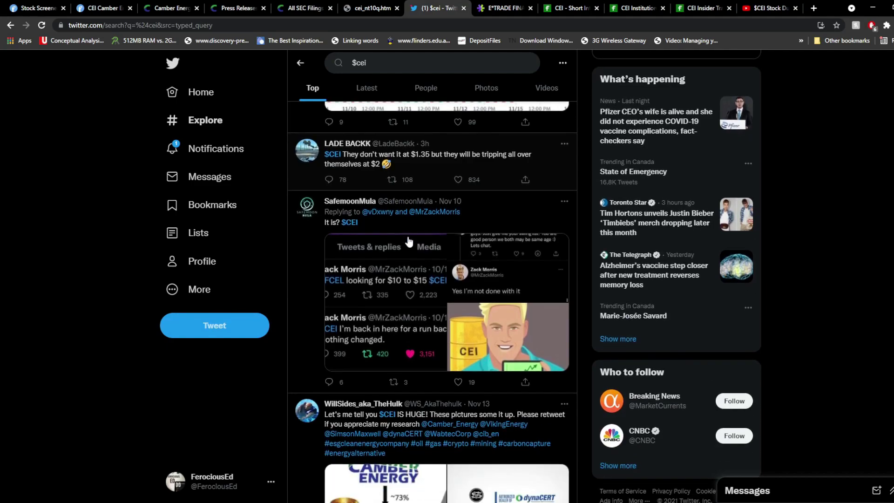
scroll(409, 241, down, 3)
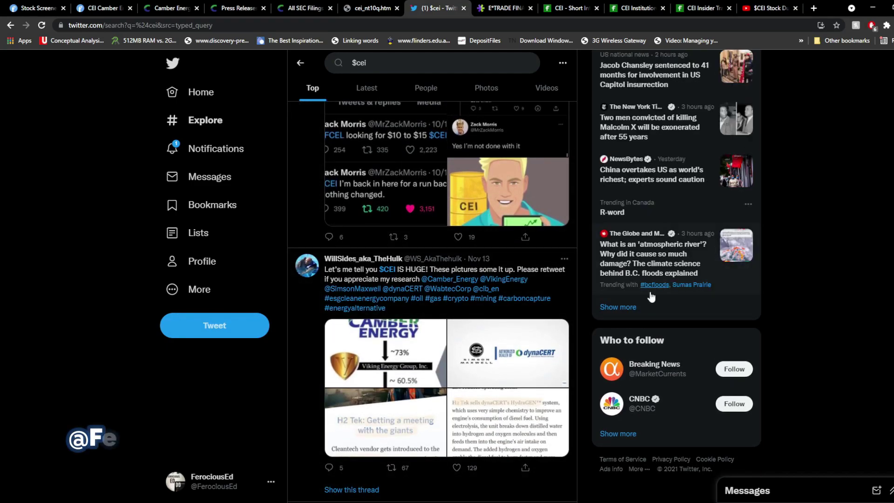
scroll(638, 301, down, 6)
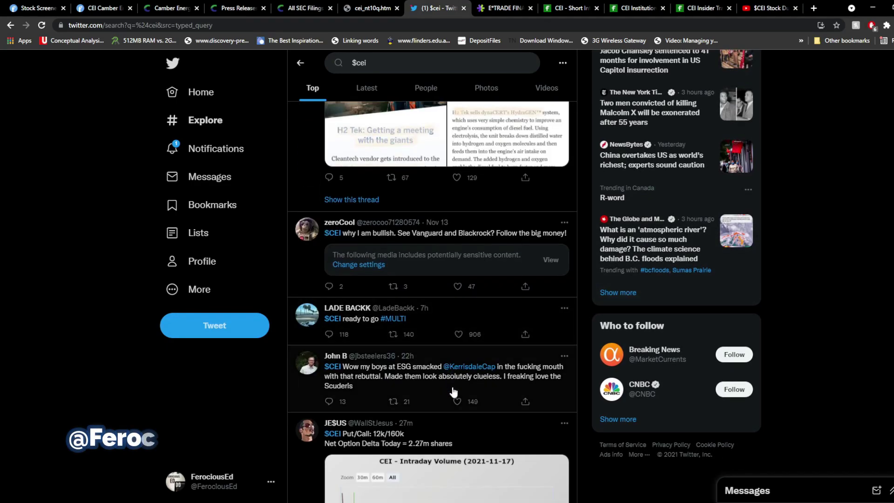
scroll(454, 392, up, 10)
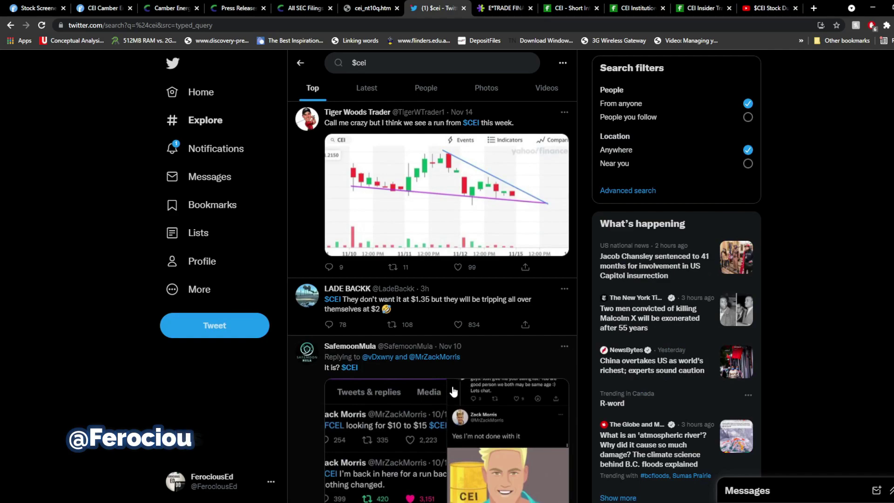
scroll(454, 393, up, 5)
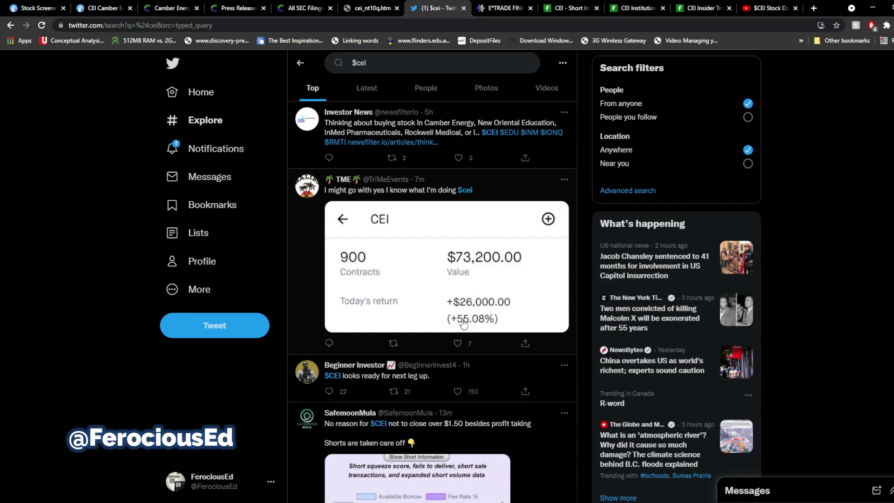
scroll(463, 324, down, 4)
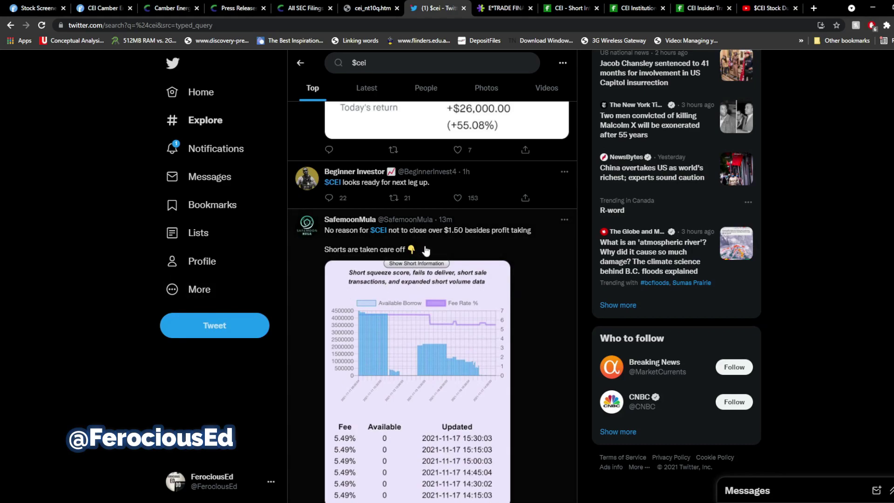
drag(426, 251, 397, 235)
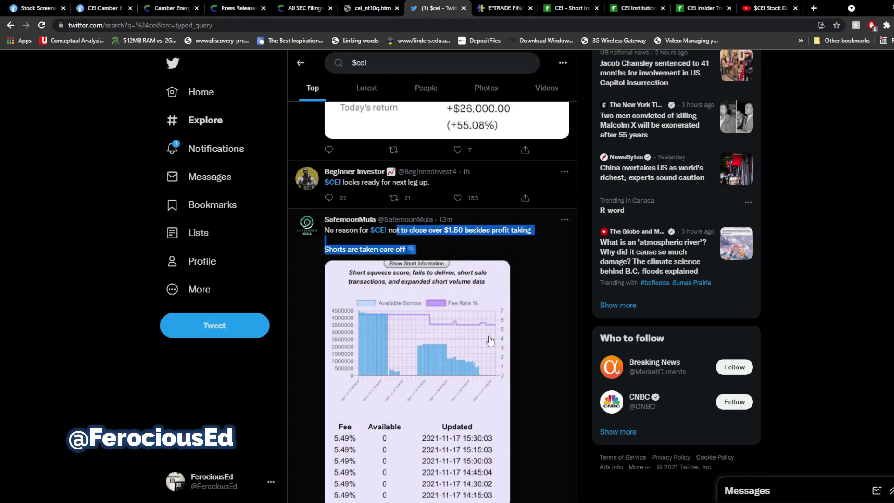
scroll(491, 341, down, 1)
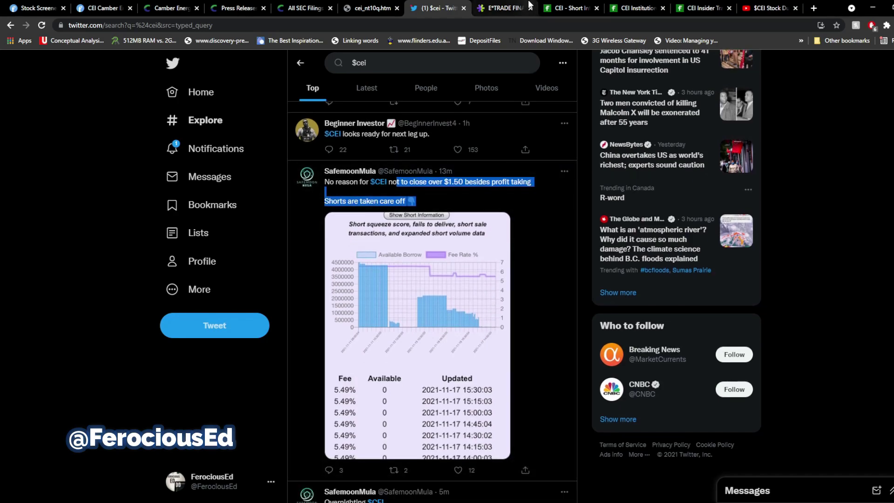
- Highlight CEI's short volume ratio on Fintel, short % of float on E*TRADE, and Finviz's 0.16 short ratio
click(569, 8)
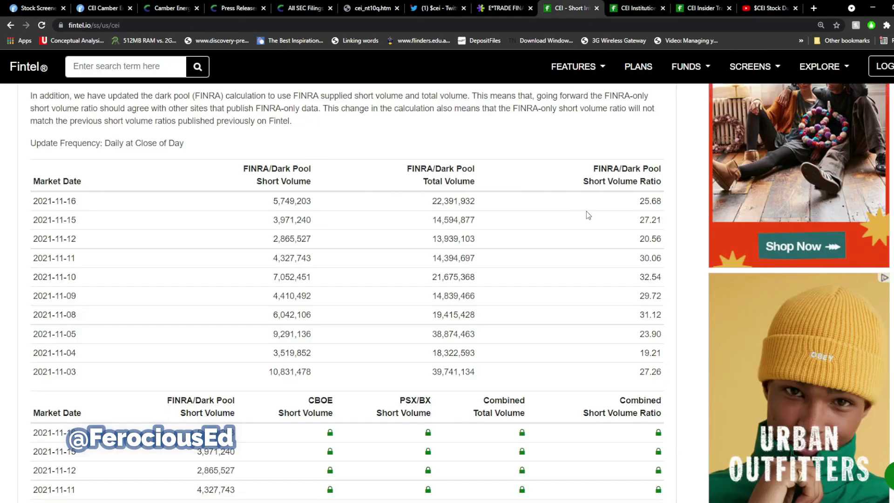
drag(650, 205, 646, 217)
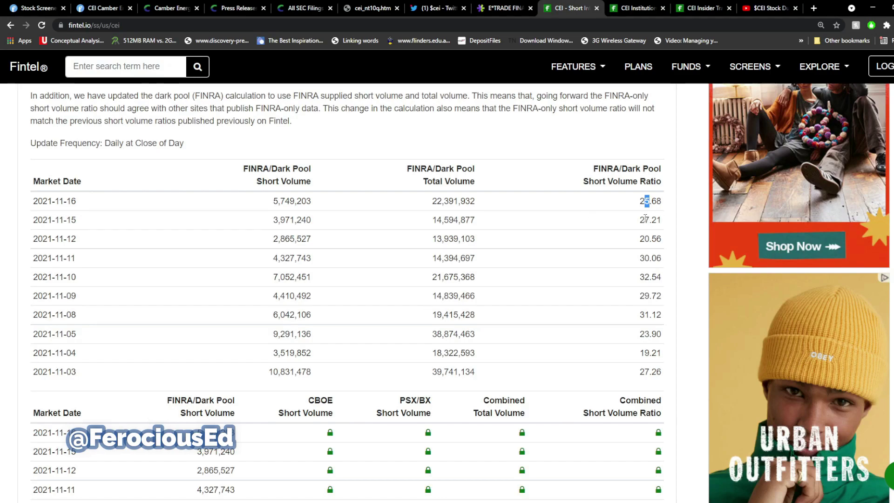
click(507, 8)
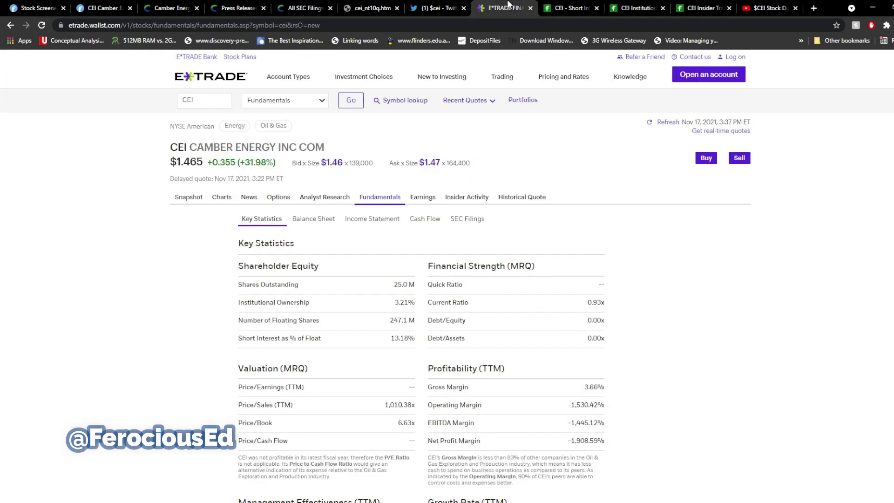
drag(418, 343, 401, 340)
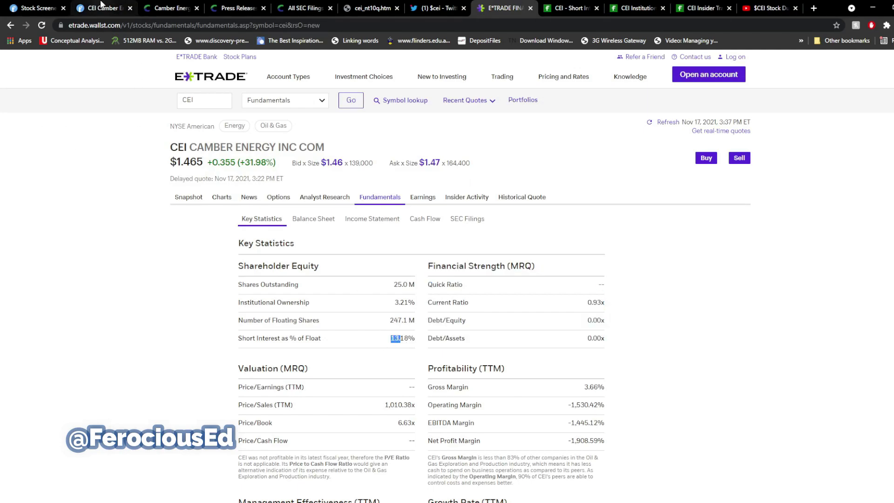
click(101, 5)
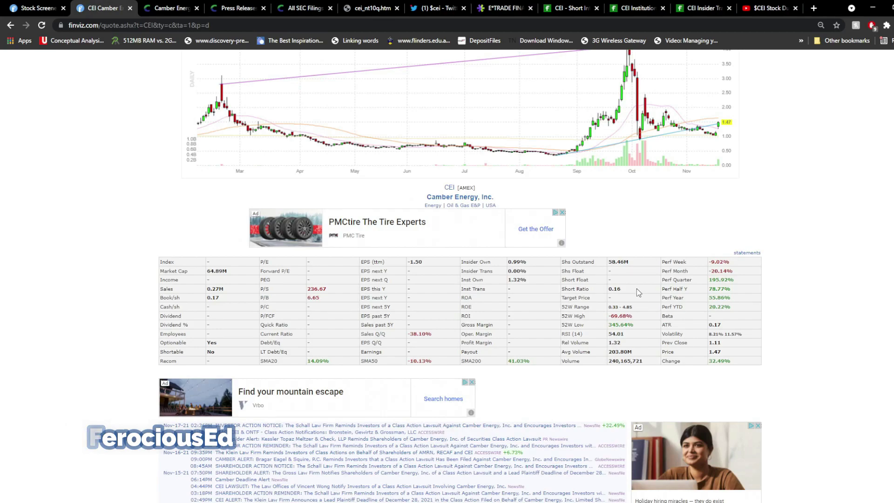
drag(624, 289, 609, 291)
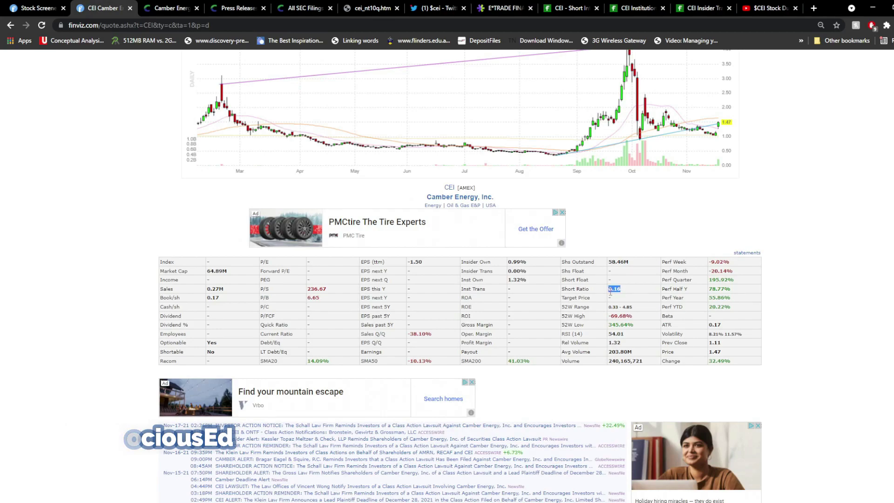
- Skim more $cei tweets, glance at the NT 10-Q filing, then show Fintel's CEI institutional holders
click(432, 6)
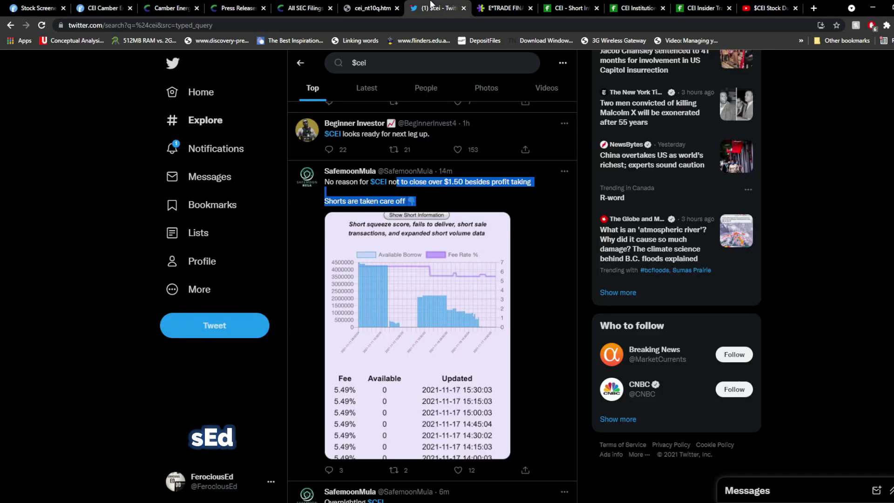
click(811, 161)
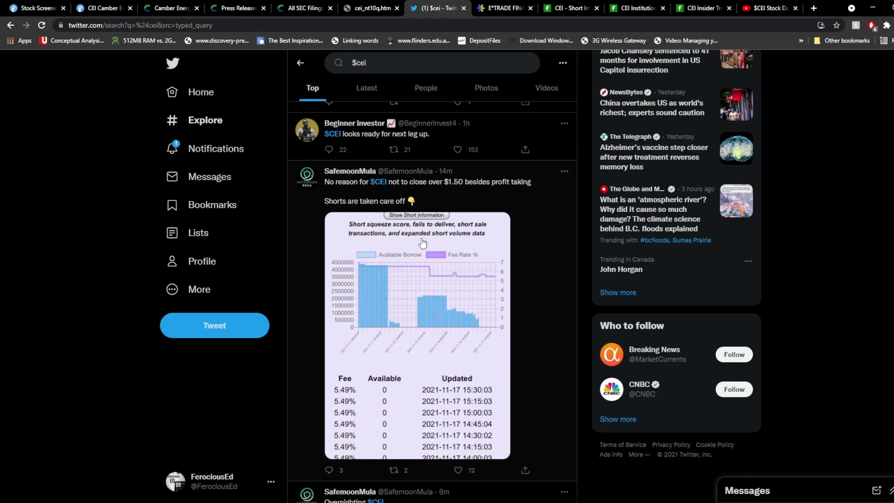
scroll(422, 242, down, 6)
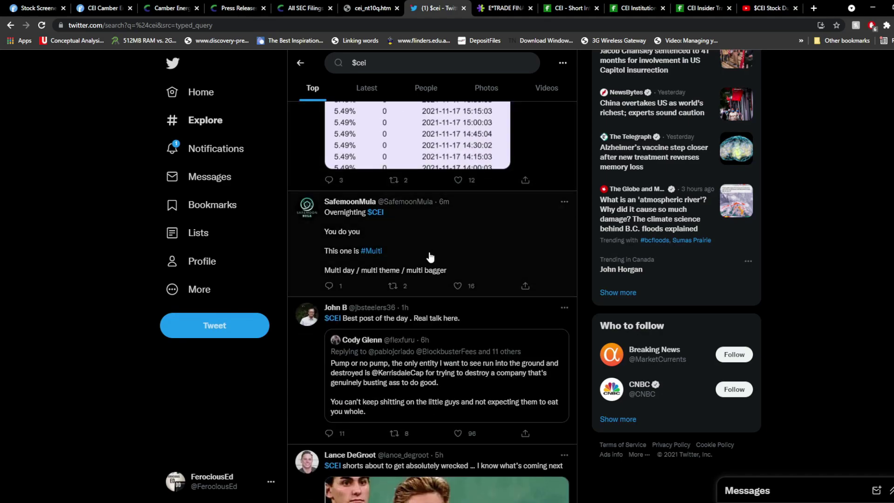
scroll(429, 255, down, 4)
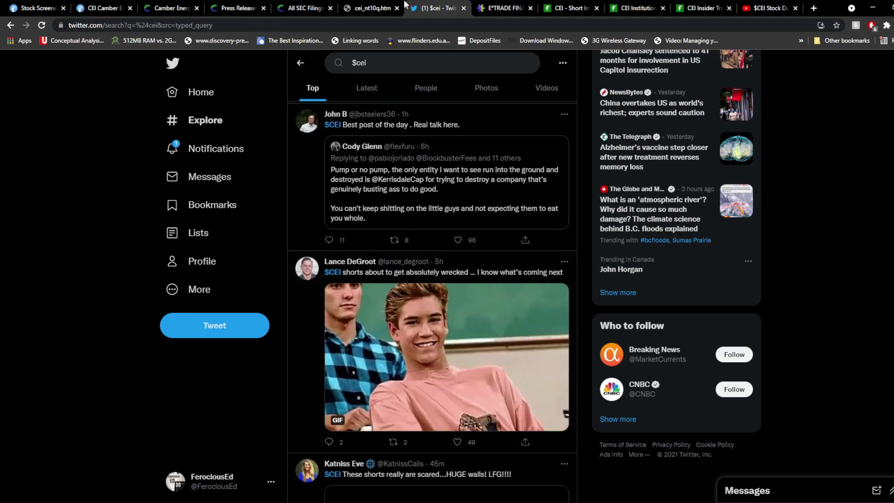
click(359, 6)
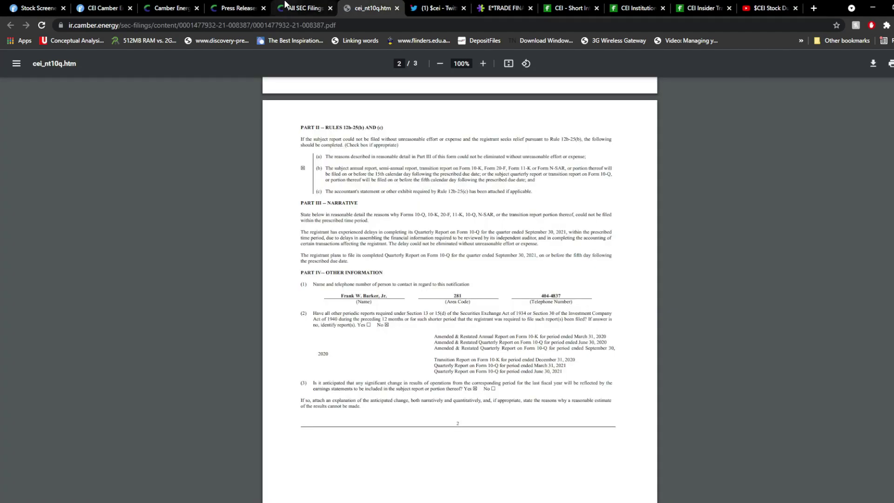
click(638, 8)
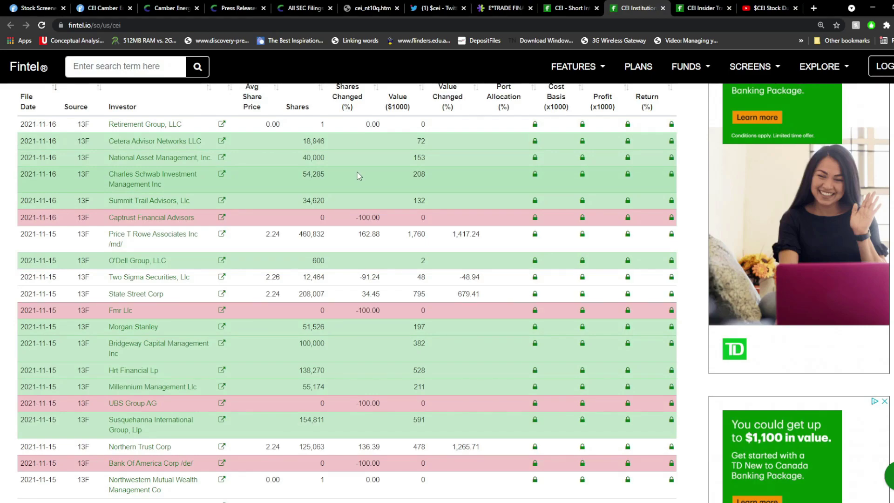
- Highlight share counts for Cubist Systematic Strategies (173,296), Susquehanna and Hrt Financial in the 13F table
scroll(359, 256, down, 5)
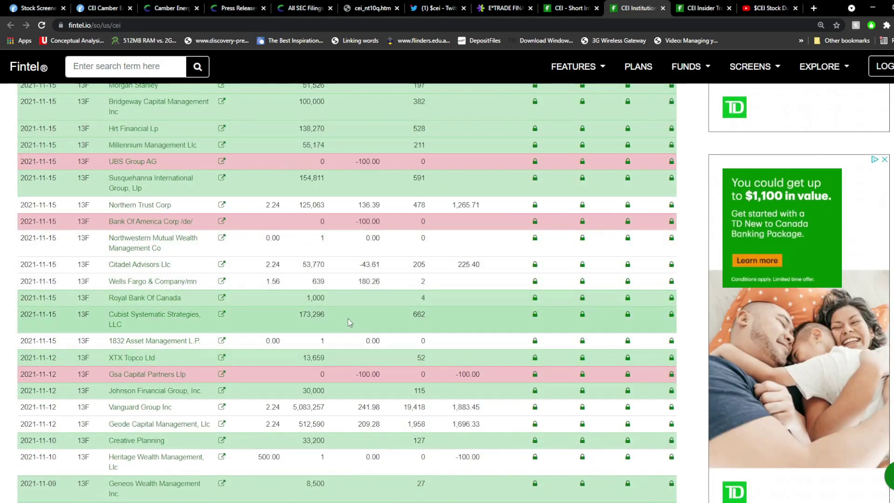
drag(347, 318, 281, 322)
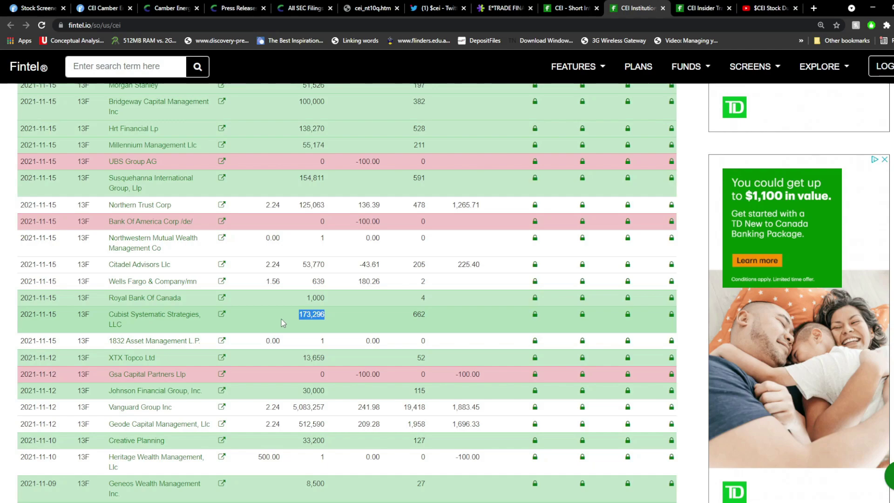
drag(340, 315, 302, 317)
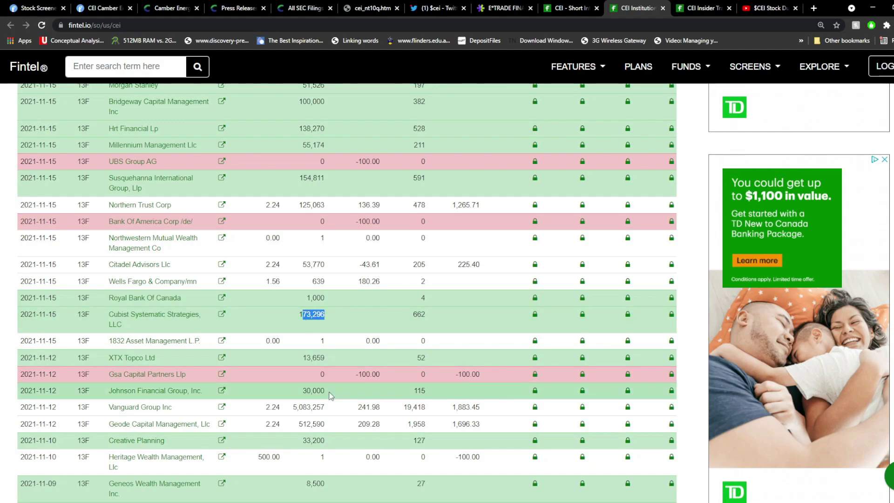
drag(346, 438, 299, 441)
scroll(300, 442, down, 1)
scroll(300, 441, down, 6)
drag(331, 373, 288, 372)
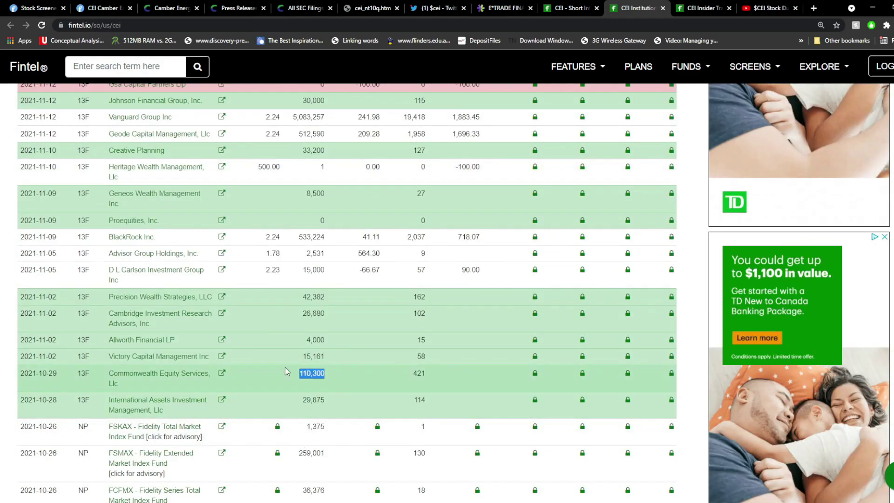
scroll(312, 391, up, 8)
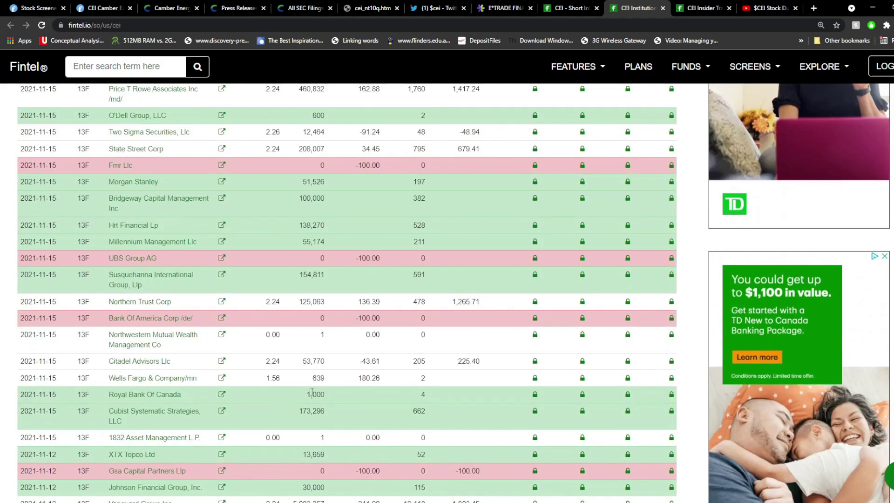
drag(327, 278, 303, 281)
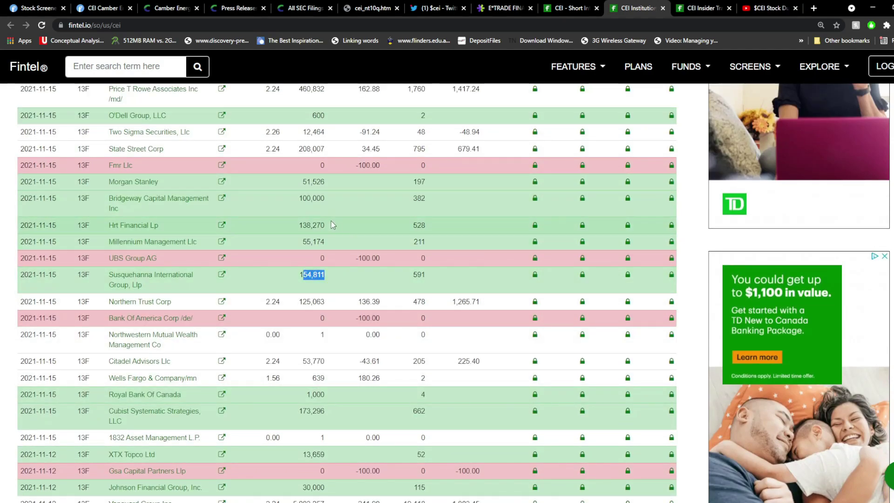
drag(327, 225, 287, 227)
- Scroll further through the 13F holders, highlighting the Morgan Stanley entry
scroll(282, 252, up, 6)
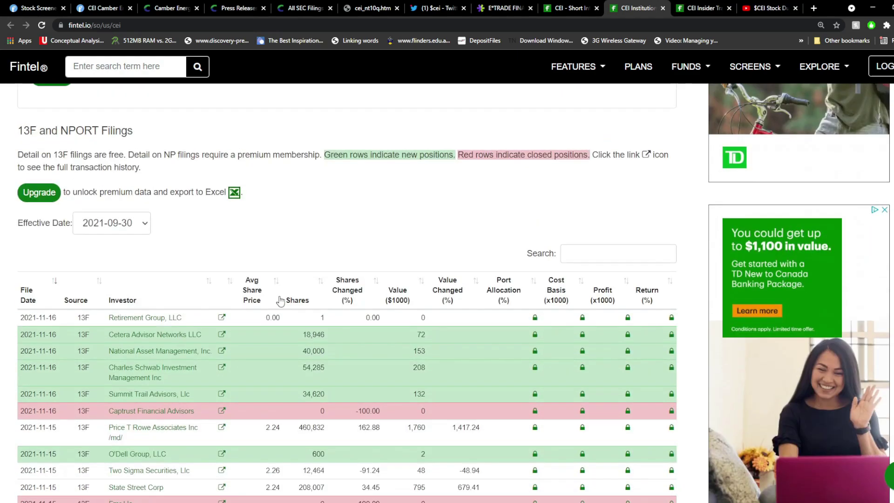
scroll(233, 298, down, 1)
scroll(199, 327, up, 1)
scroll(200, 323, down, 2)
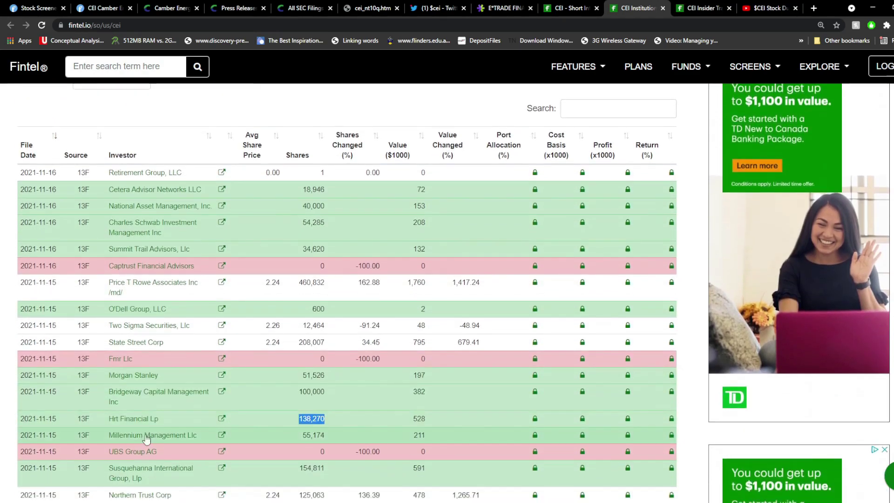
click(185, 362)
triple_click(149, 376)
scroll(149, 376, down, 4)
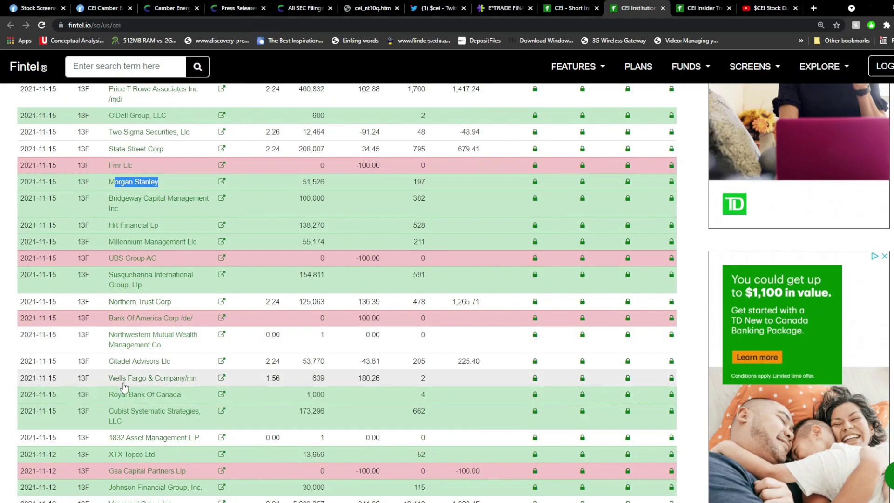
click(176, 399)
drag(176, 399, 130, 412)
scroll(130, 411, down, 3)
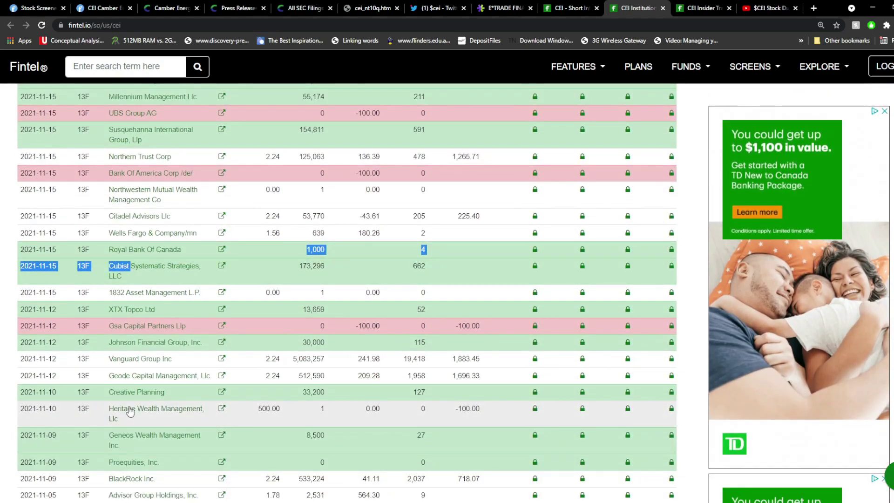
- Scroll through CEI's insider trading transactions, then return to the All SEC Filings list
click(703, 8)
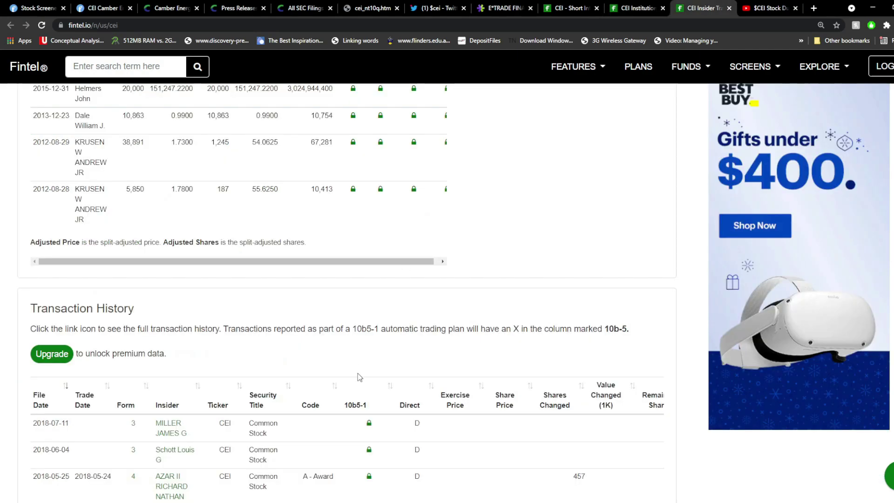
scroll(359, 377, down, 2)
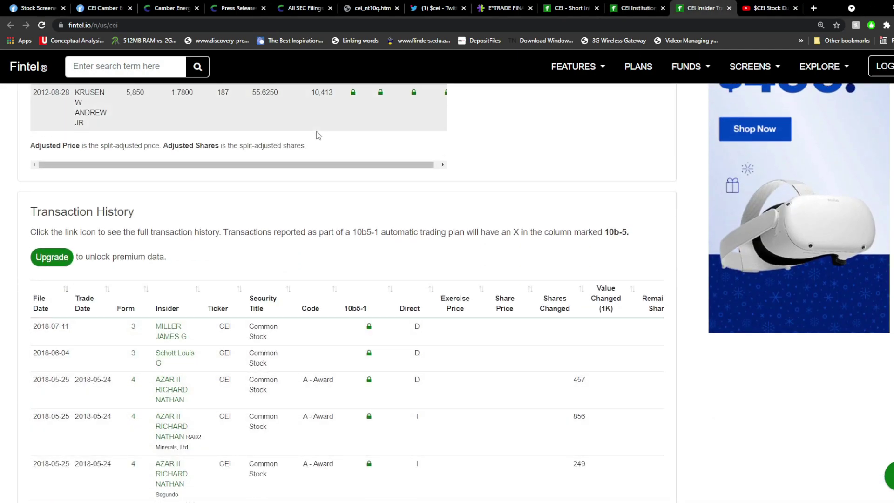
click(328, 4)
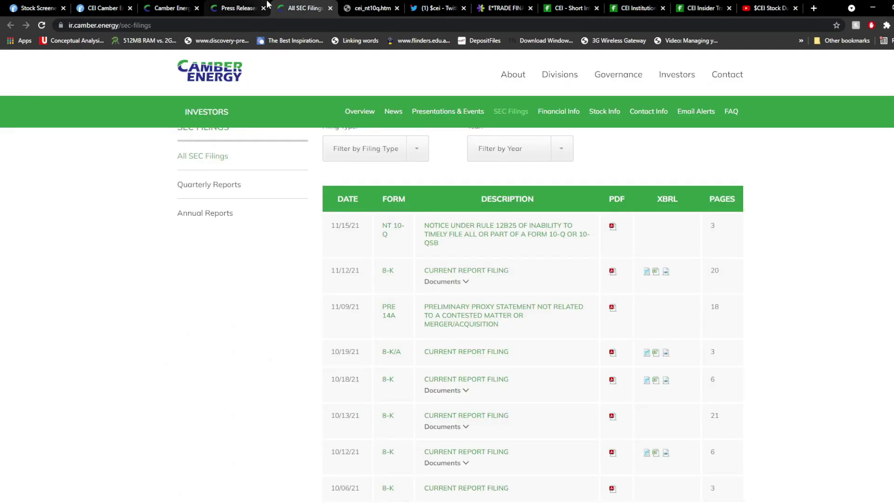
- Glance at the Press Releases and $cei tweets, revisit SEC filings, and land on Finviz's CEI page
click(238, 8)
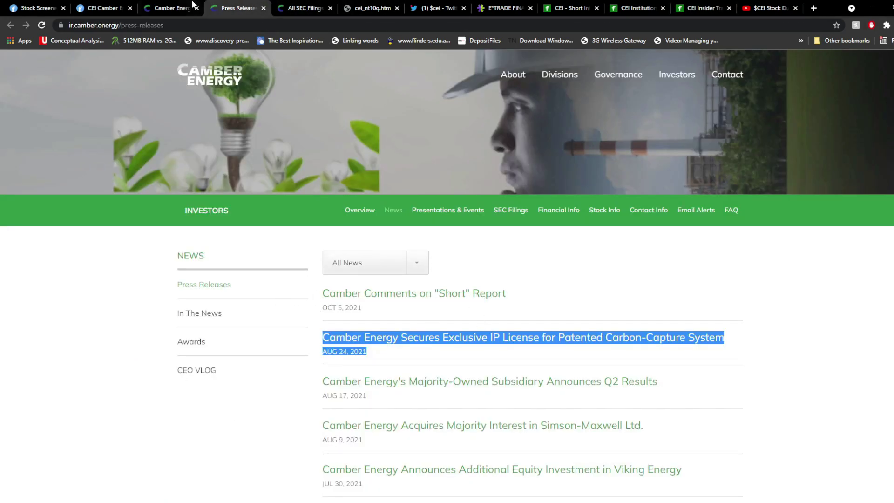
click(433, 8)
scroll(594, 160, down, 5)
scroll(393, 287, up, 11)
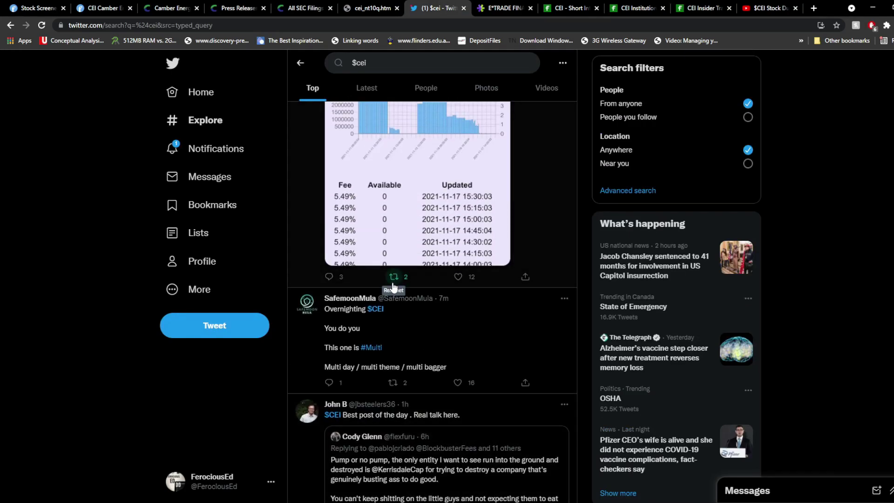
scroll(393, 286, up, 6)
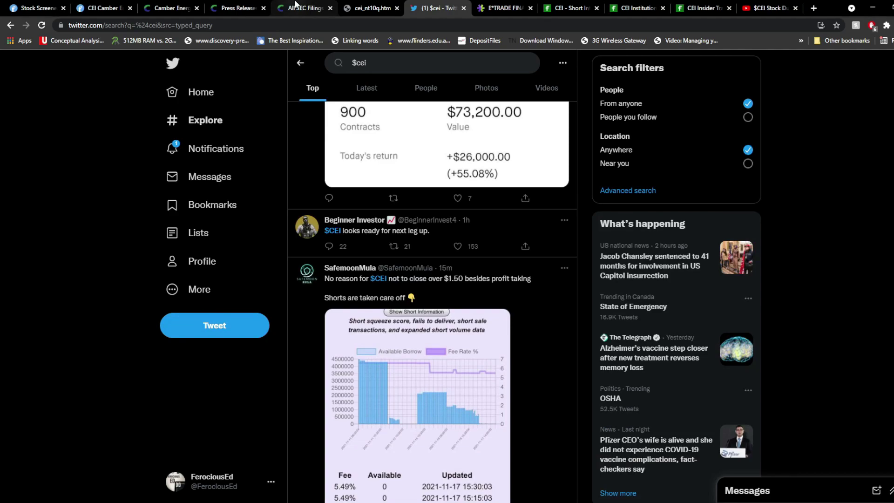
click(296, 6)
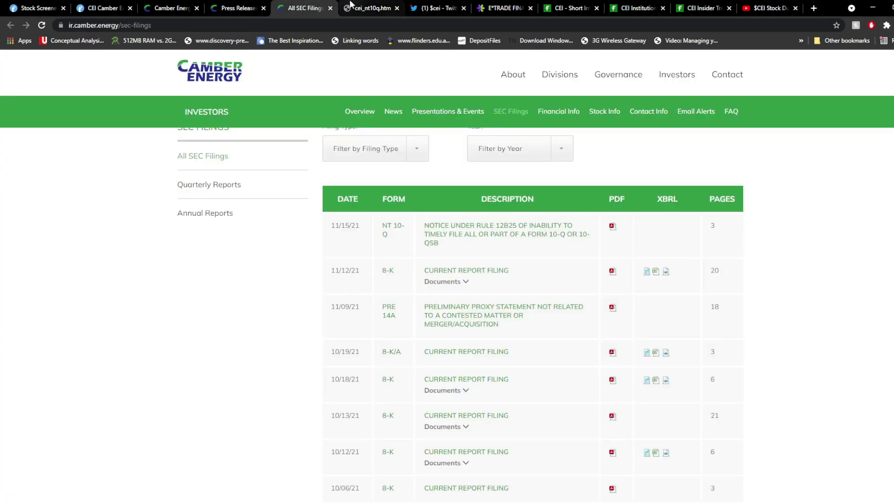
click(114, 5)
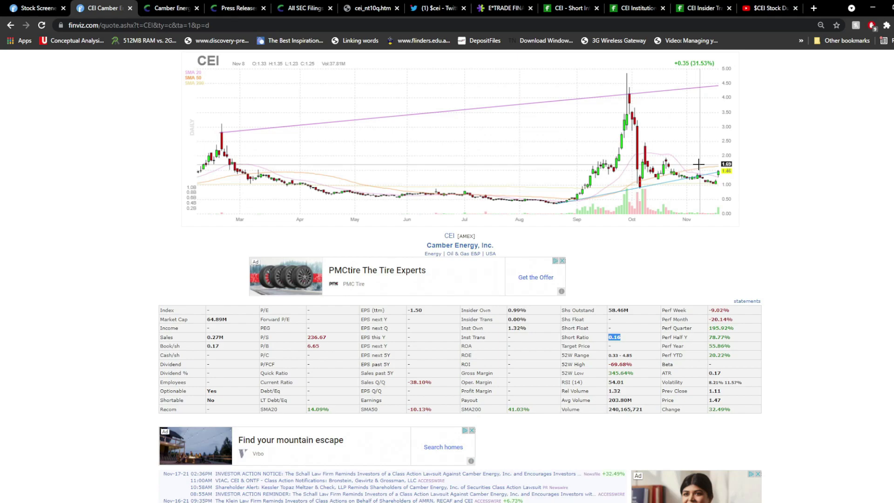
- Open the $CEI due diligence YouTube video and select the Discord link line in its description
key(ctrl+9)
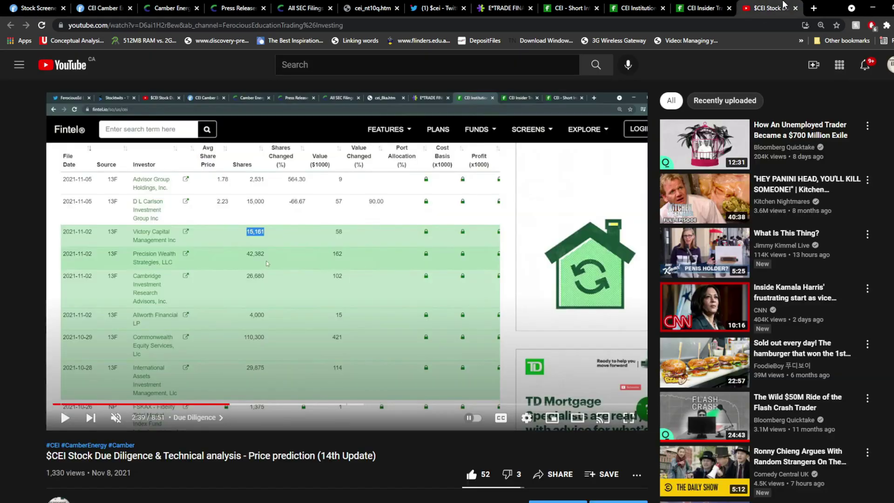
mouse_move(626, 386)
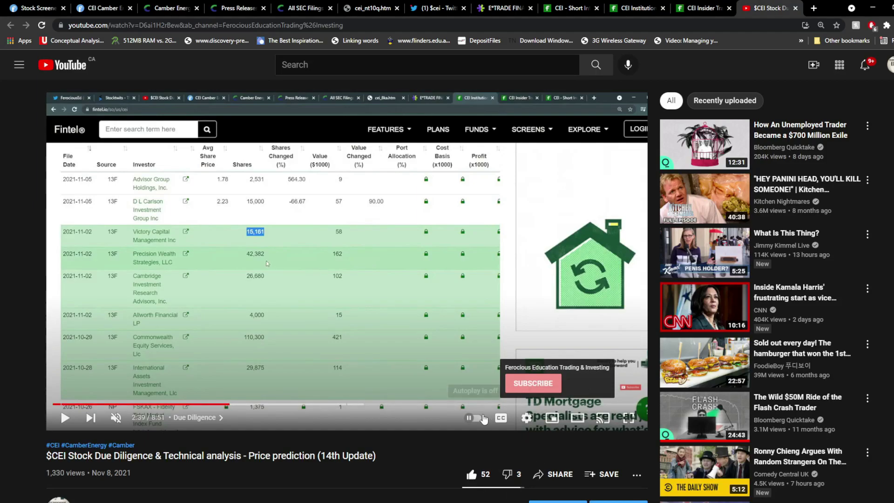
scroll(418, 443, down, 3)
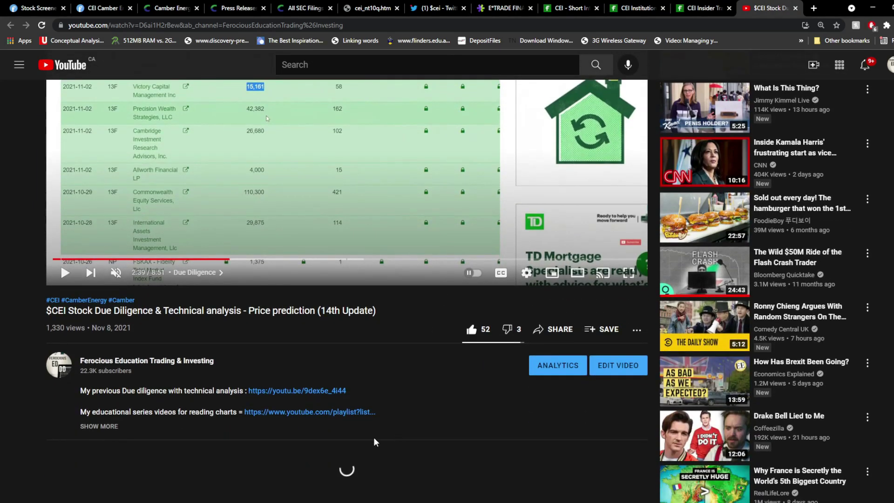
scroll(104, 428, down, 2)
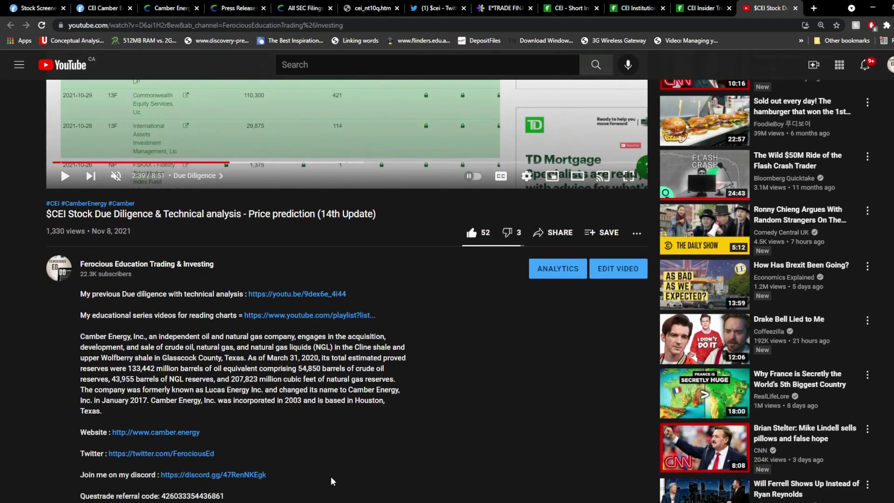
drag(331, 478, 106, 476)
scroll(106, 475, down, 2)
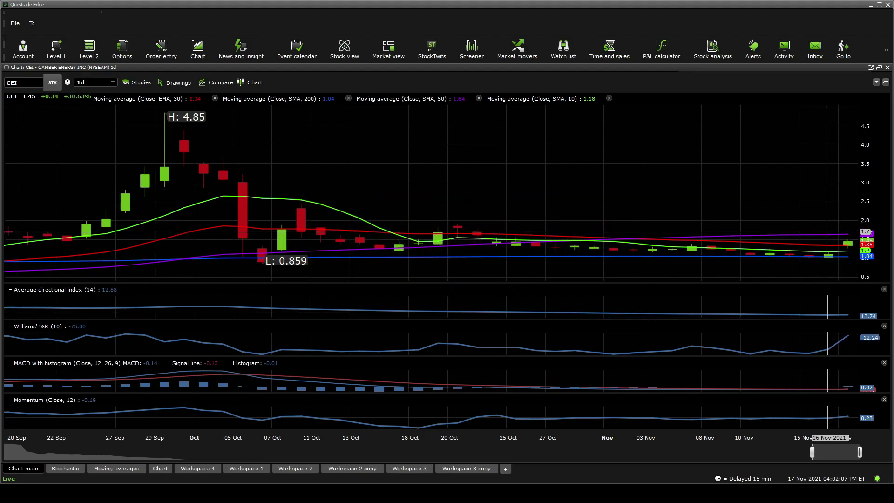
- Zoom the CEI daily chart's time axis and drag the range handles to 02 Nov–17 Nov
scroll(817, 366, up, 5)
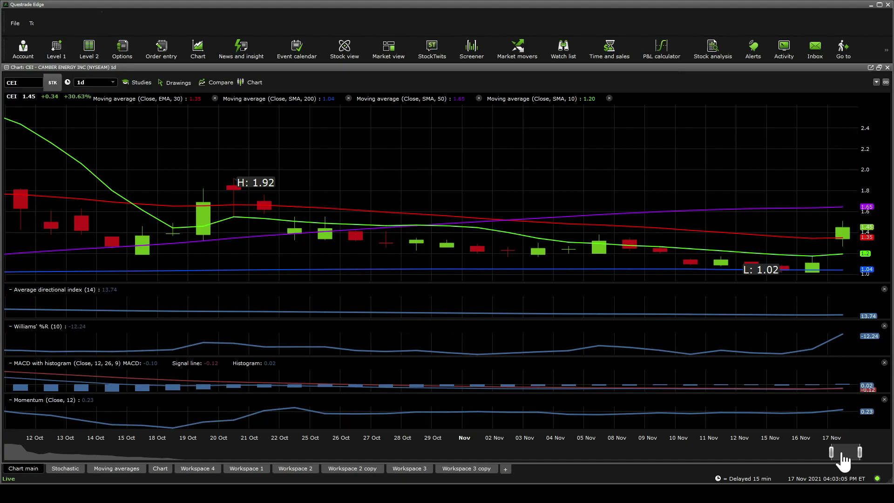
drag(831, 451, 849, 440)
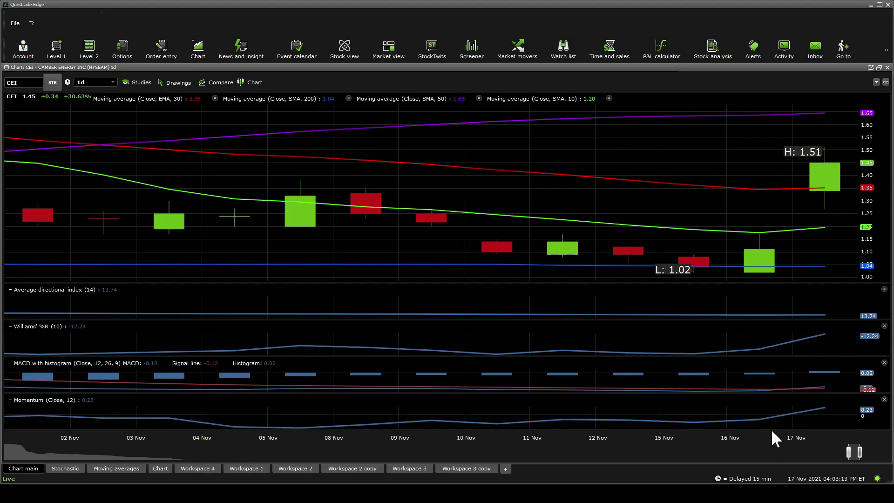
- Open the Stochastic workspace and nudge the date range slider's left handle right
click(68, 468)
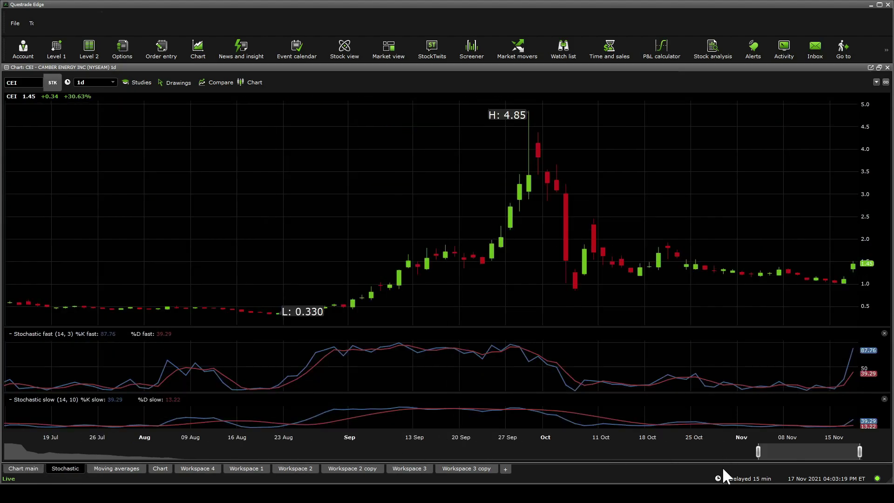
drag(758, 451, 765, 451)
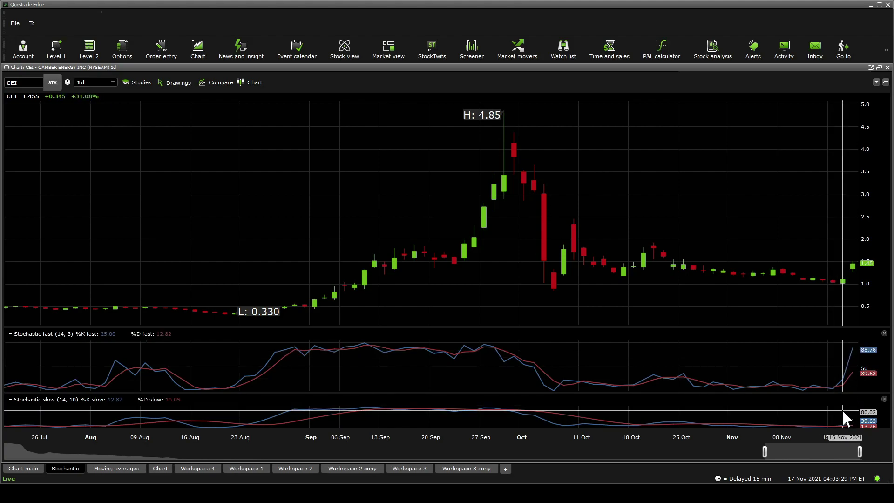
- Show the Moving averages workspace starting 20 Oct, then the Fibonacci retracement Chart workspace
click(125, 468)
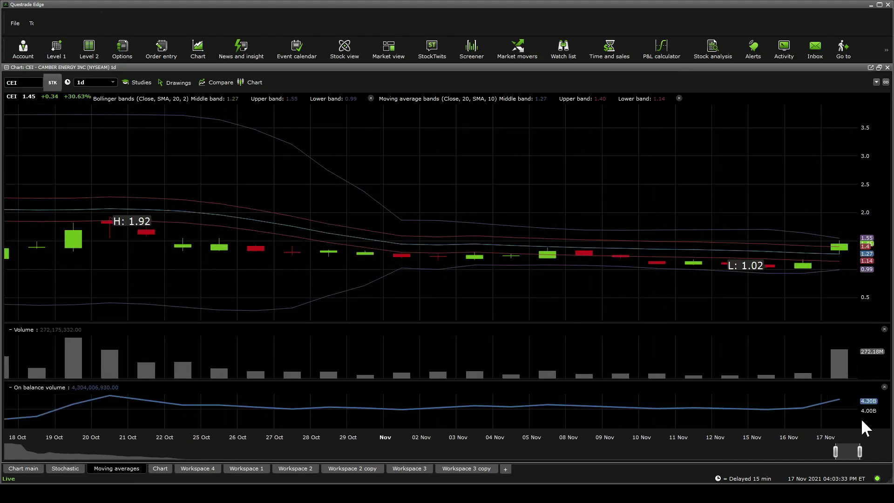
drag(836, 453, 837, 449)
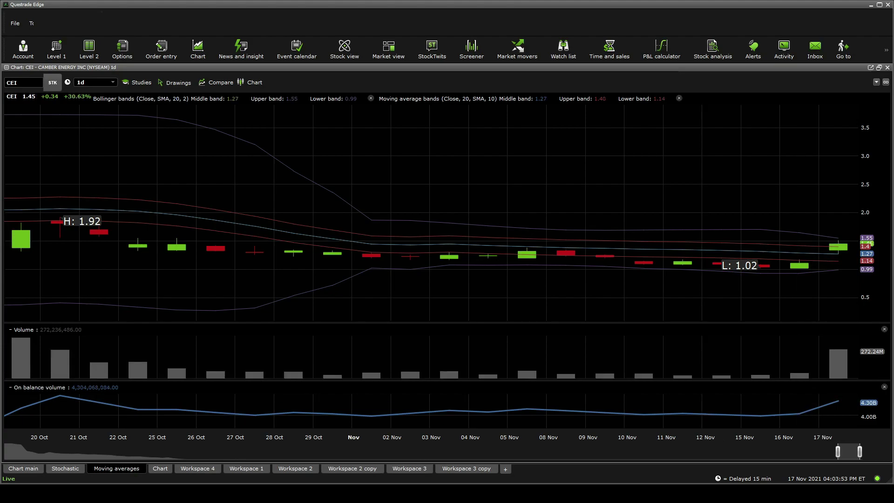
click(154, 470)
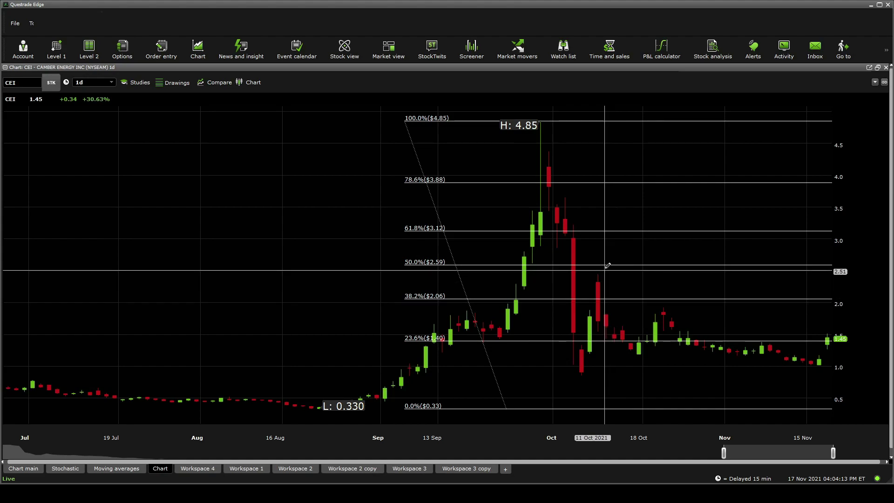
- Select the Fibonacci retracement on CEI's daily chart so only plain candles remain
click(601, 231)
key(Delete)
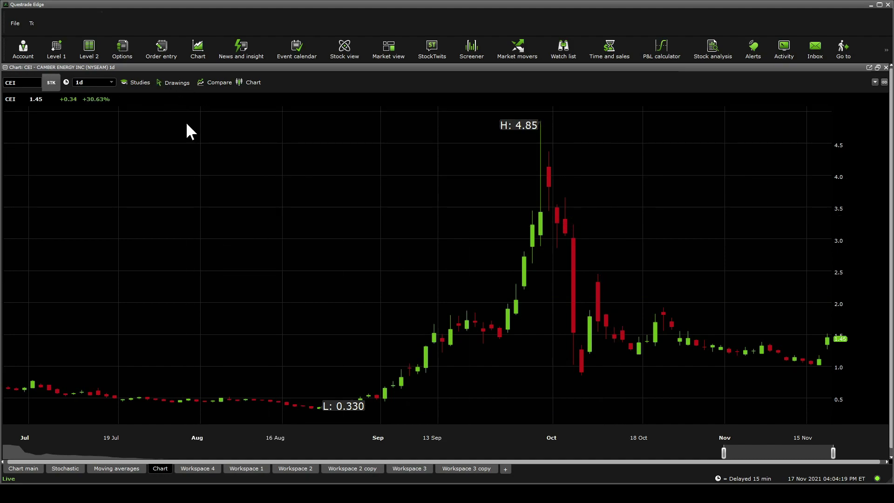
key(ctrl+d)
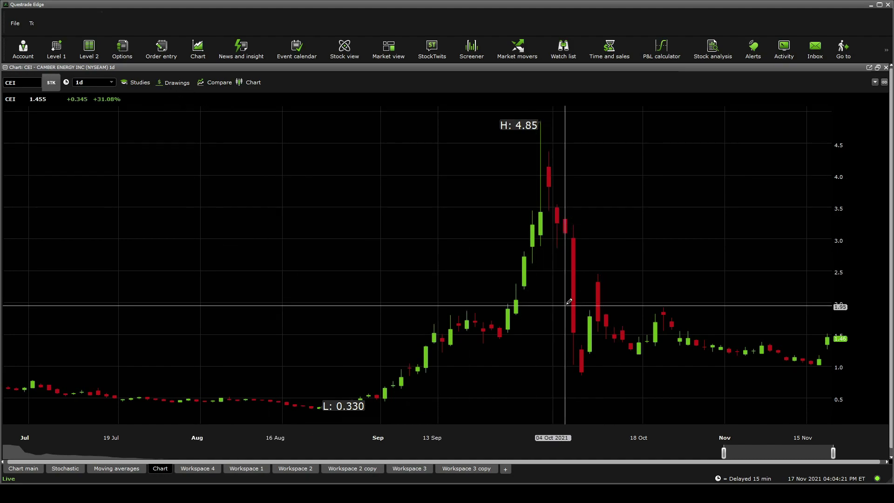
click(601, 330)
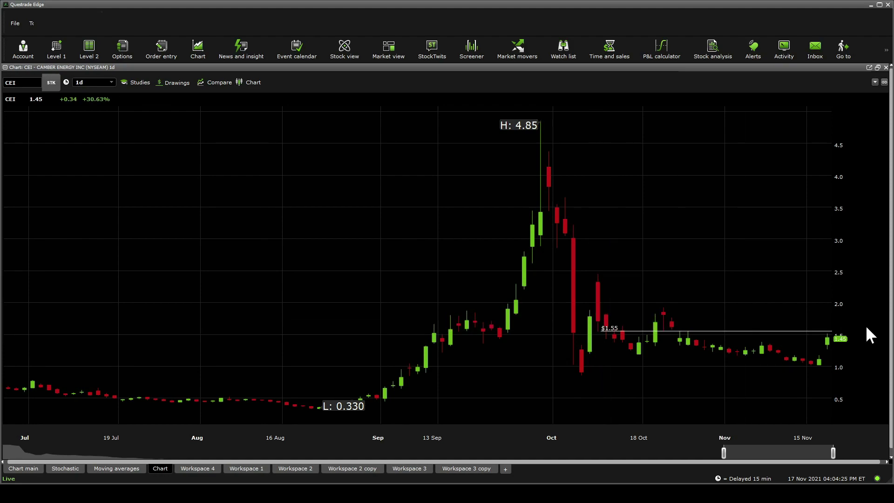
key(Escape)
click(751, 321)
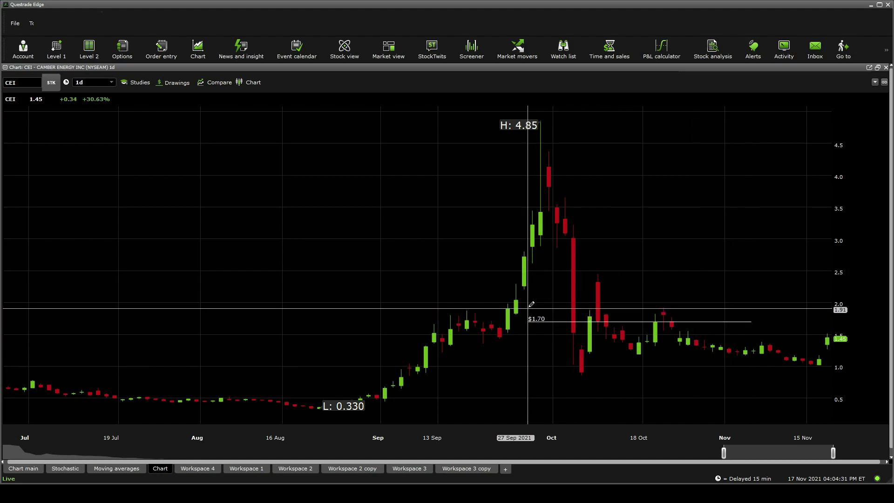
key(Escape)
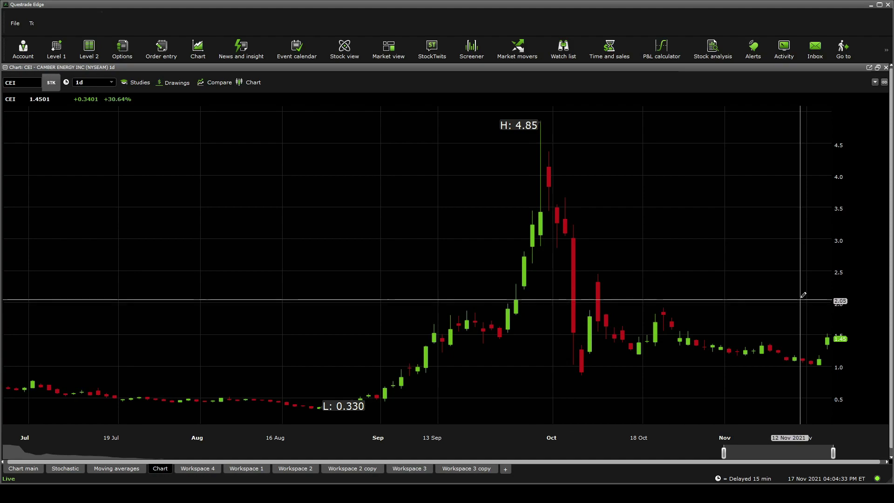
click(800, 284)
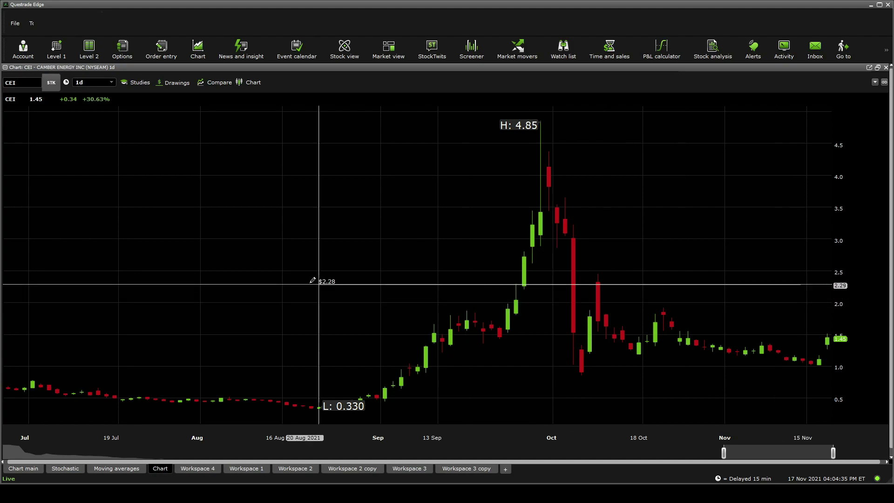
click(345, 271)
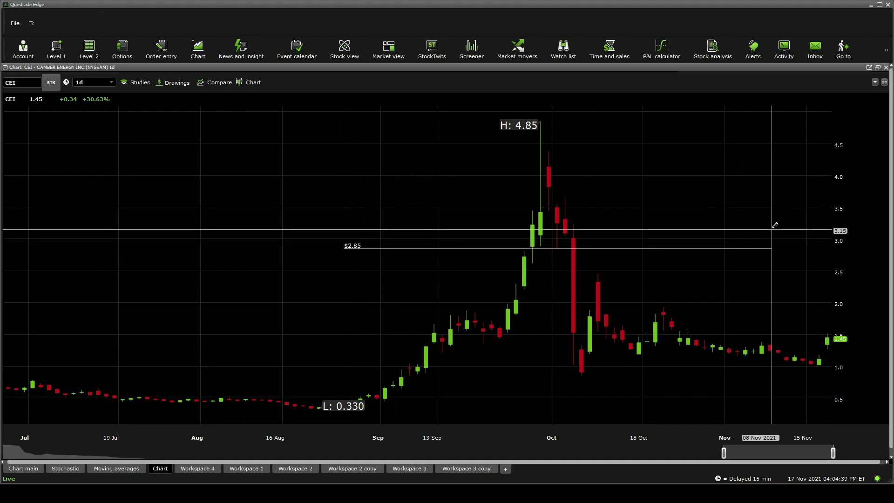
key(Escape)
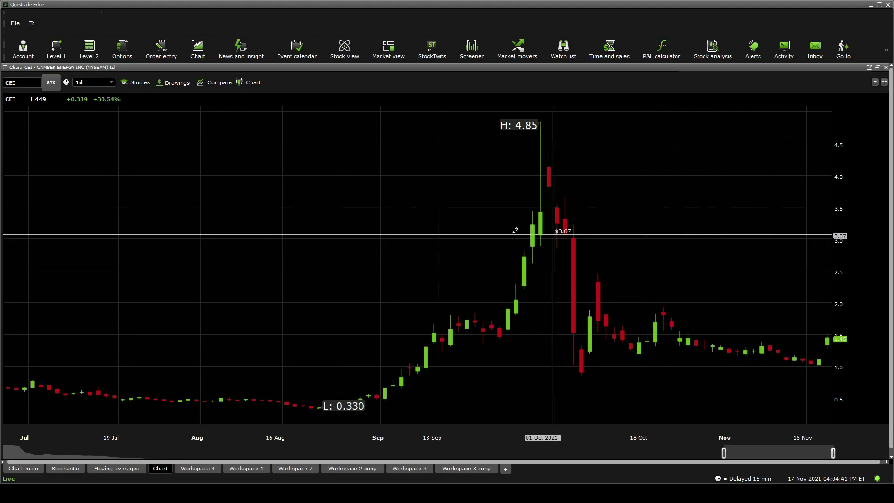
click(447, 213)
key(Escape)
key(Escape)
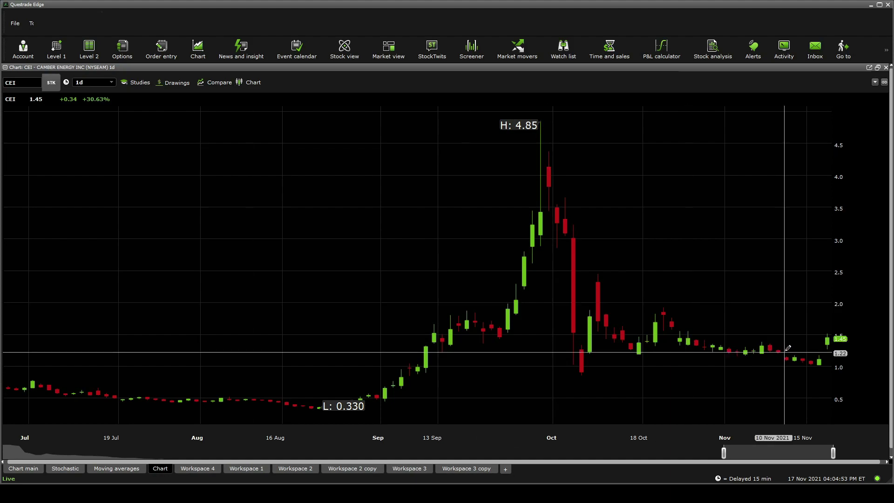
mouse_move(789, 345)
mouse_down()
mouse_move(639, 343)
mouse_move(511, 359)
mouse_move(514, 351)
mouse_move(850, 361)
mouse_move(825, 353)
mouse_move(464, 366)
mouse_up()
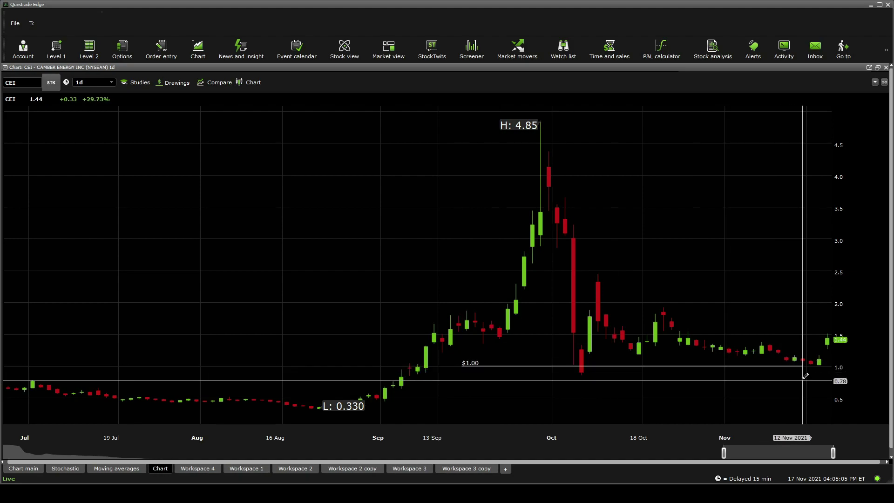
drag(829, 374, 826, 371)
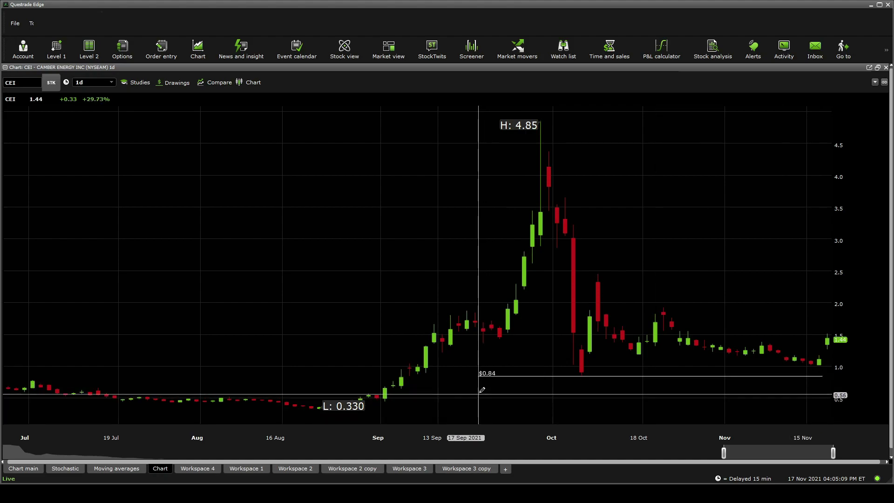
drag(708, 386, 312, 400)
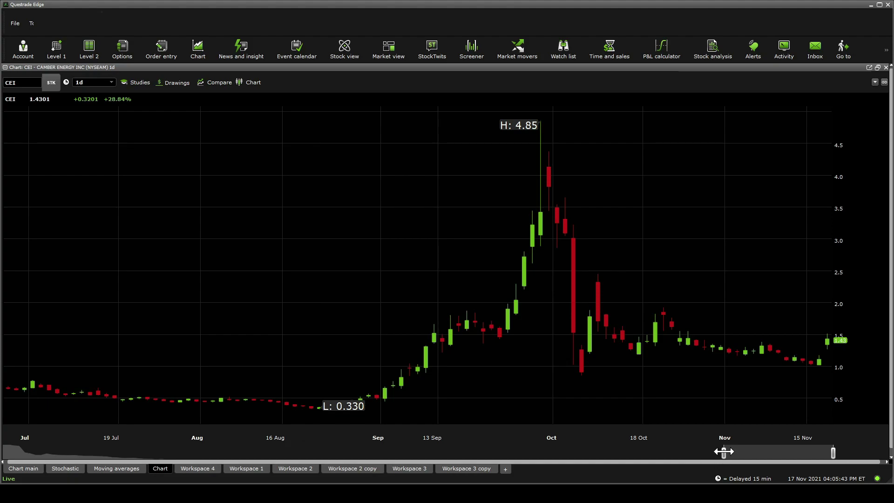
- Drag the range navigator's left handle to extend CEI's daily chart back to July
mouse_move(723, 453)
mouse_down()
mouse_move(668, 452)
mouse_move(673, 442)
mouse_move(725, 442)
mouse_up()
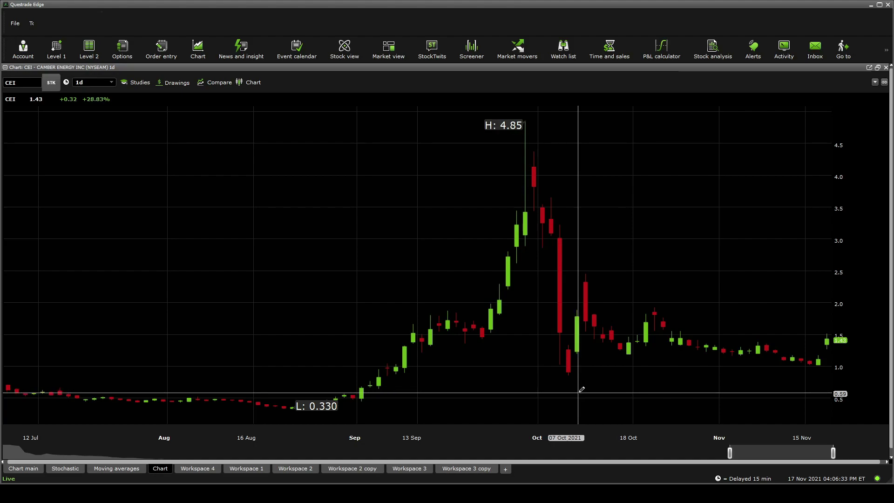
- Move the range navigator's left handle right so the chart covers September through November
drag(730, 452, 771, 450)
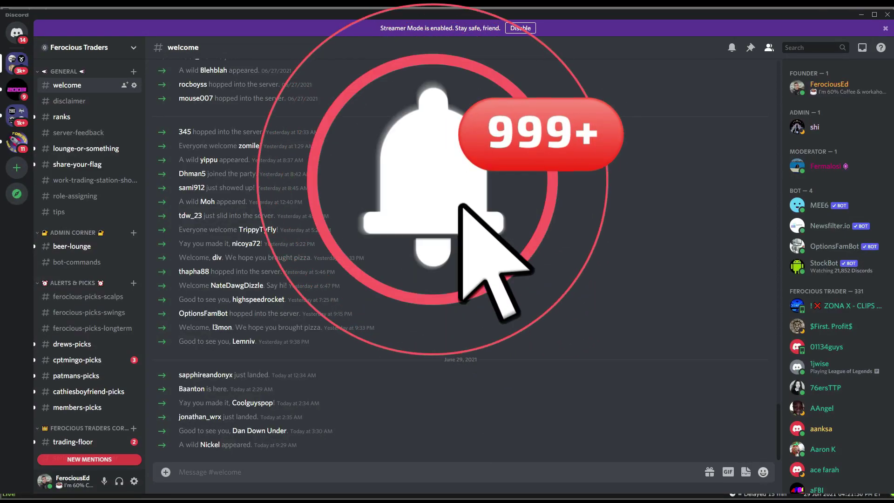
- Scroll the Ferocious Traders channel list down and back up to find #bot-commands
scroll(89, 279, down, 6)
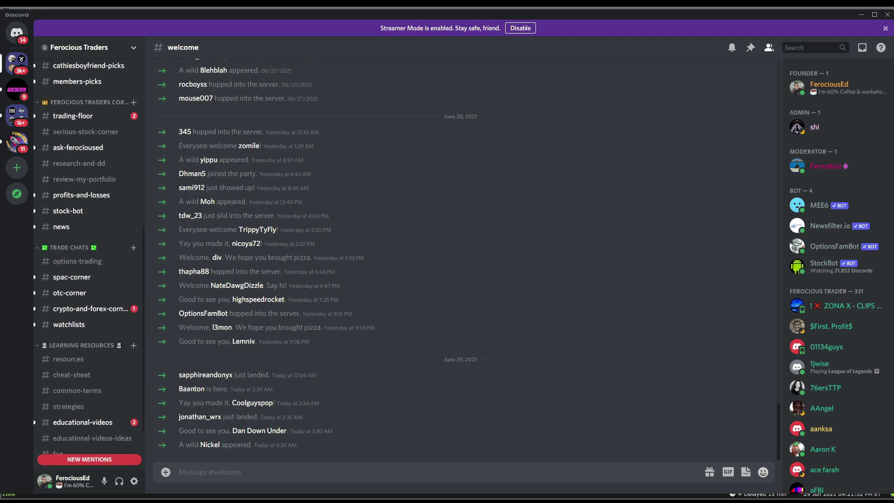
scroll(88, 174, up, 2)
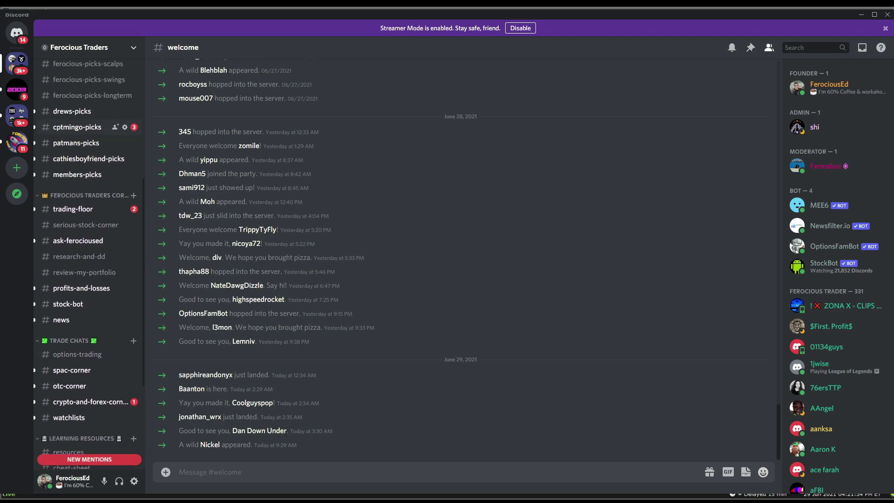
scroll(89, 188, up, 2)
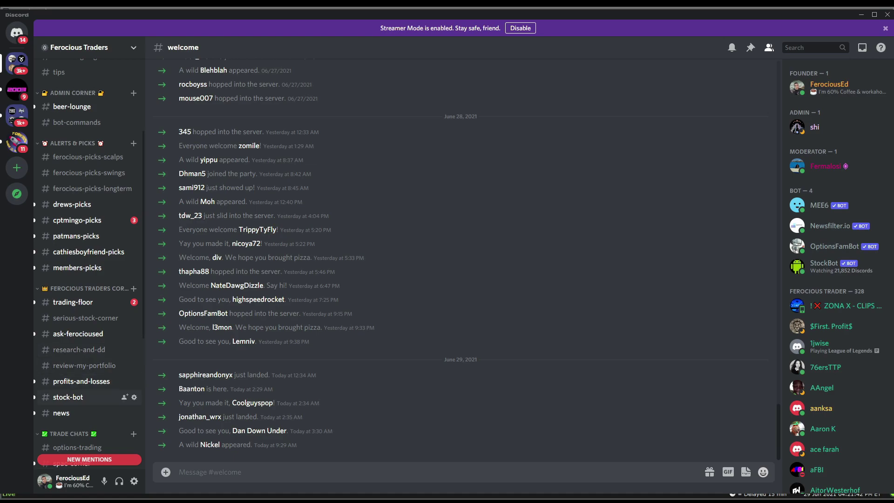
click(69, 122)
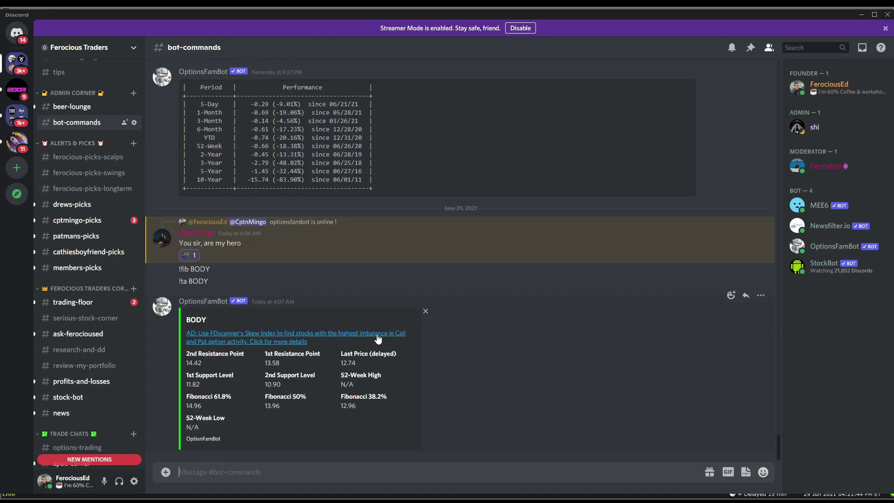
drag(267, 421, 223, 354)
click(222, 354)
scroll(222, 353, up, 2)
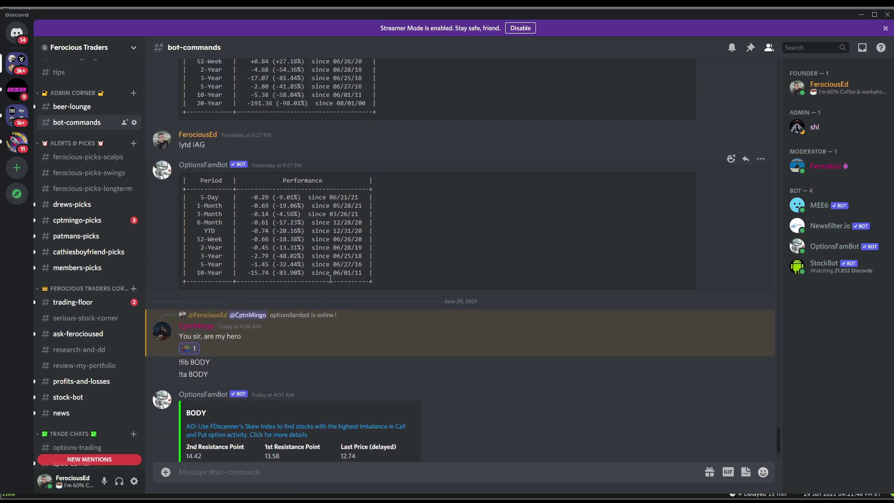
scroll(229, 222, up, 10)
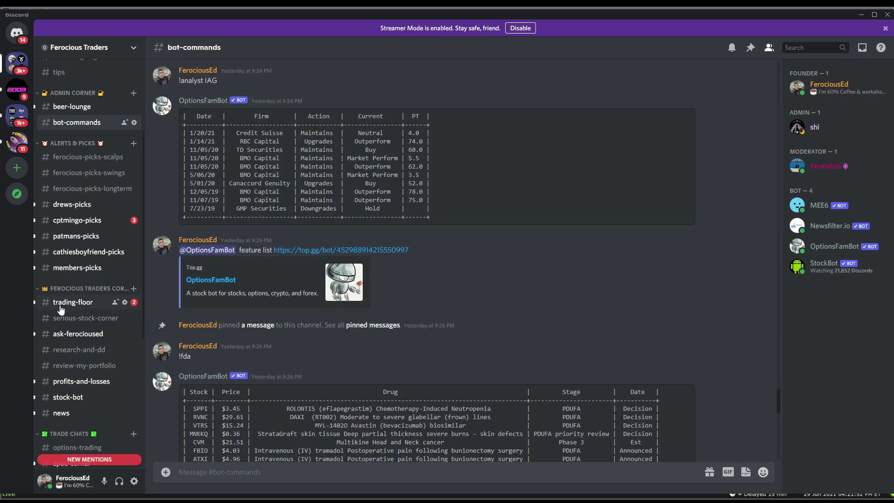
- Open #serious-stock-corner to see ticker suggestions such as CTRX, DSS and BARK
click(88, 322)
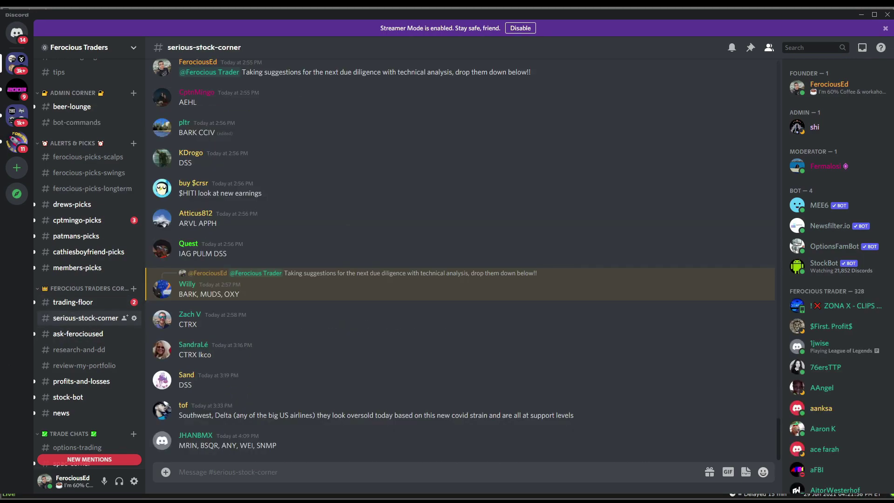